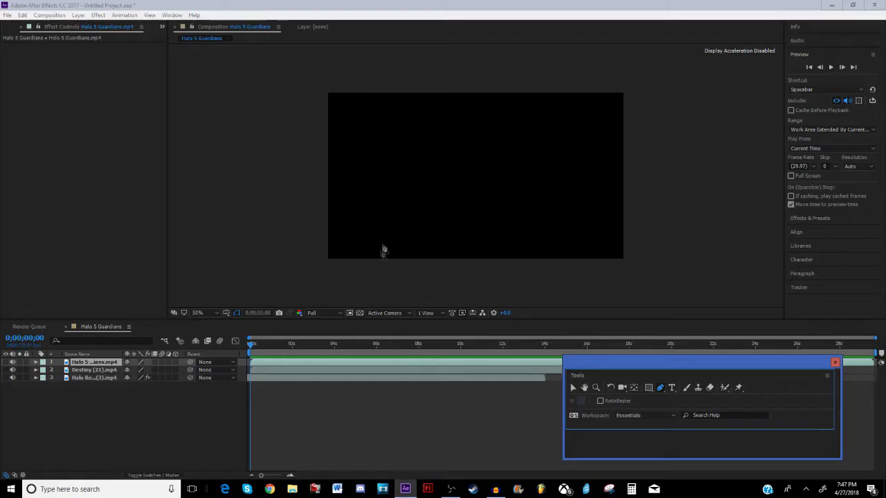
- Draw a closed Pen tool mask loosely around the green-armoured soldier on the Halo 5 Guardians layer
left_click(85, 363)
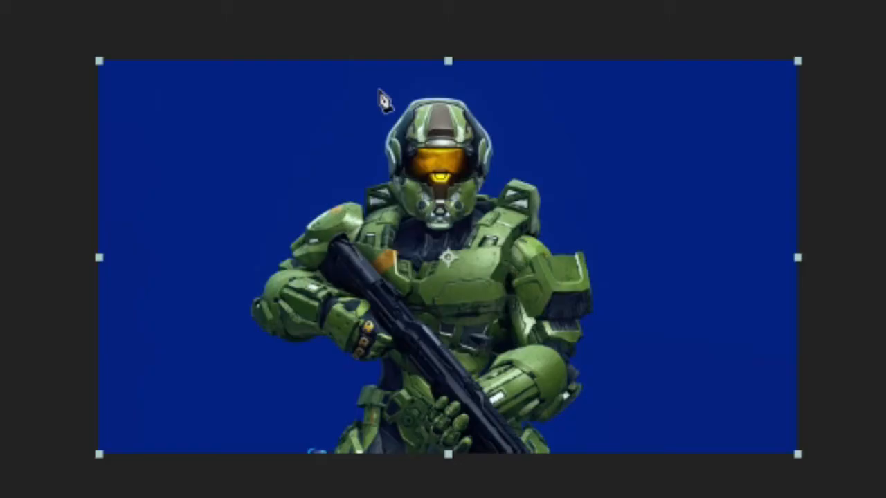
left_click(446, 104)
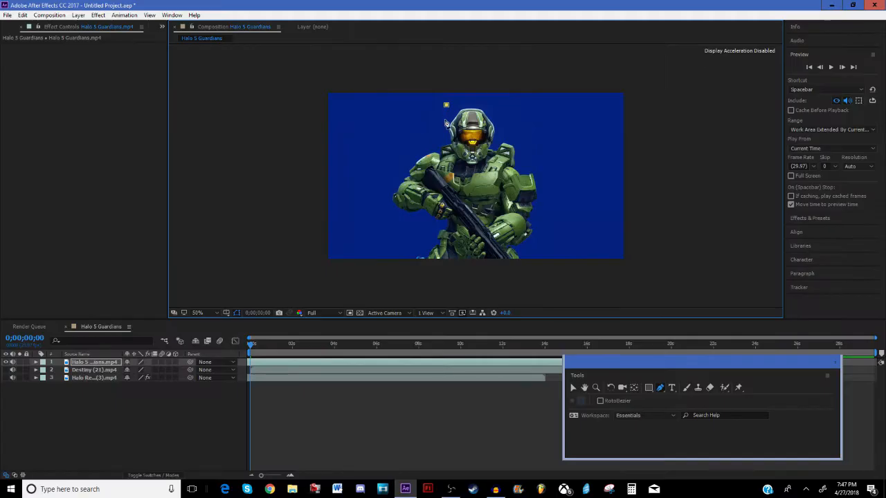
left_click(444, 119)
left_click(436, 136)
left_click(411, 154)
left_click(386, 190)
left_click(393, 224)
left_click(425, 226)
left_click(407, 249)
left_click(402, 273)
left_click(526, 275)
left_click(528, 254)
left_click(538, 220)
left_click(540, 159)
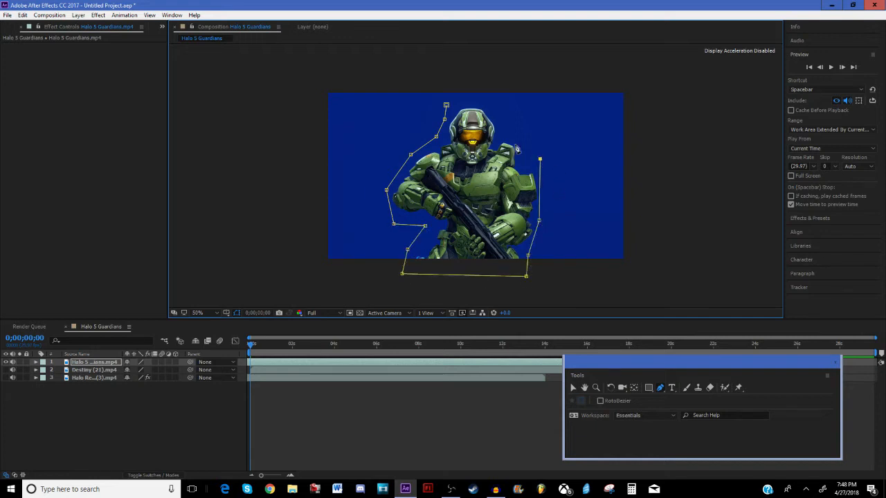
left_click(513, 133)
left_click(446, 105)
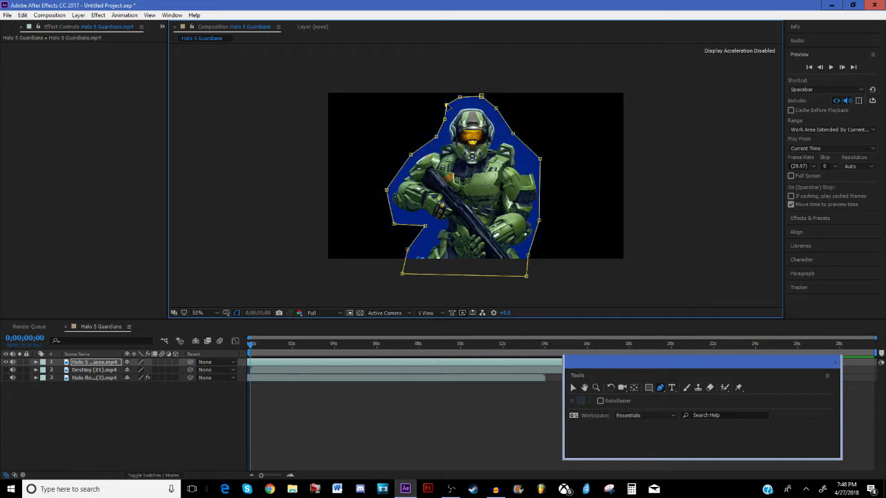
left_click(573, 387)
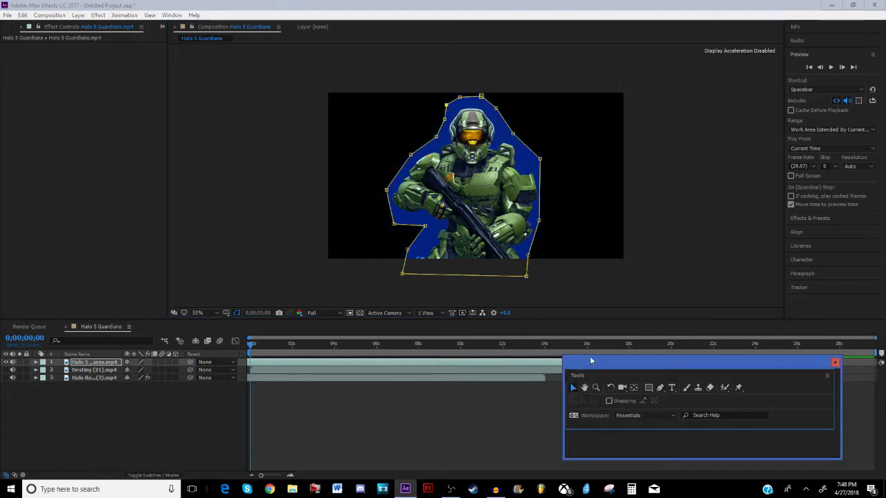
left_click(690, 173)
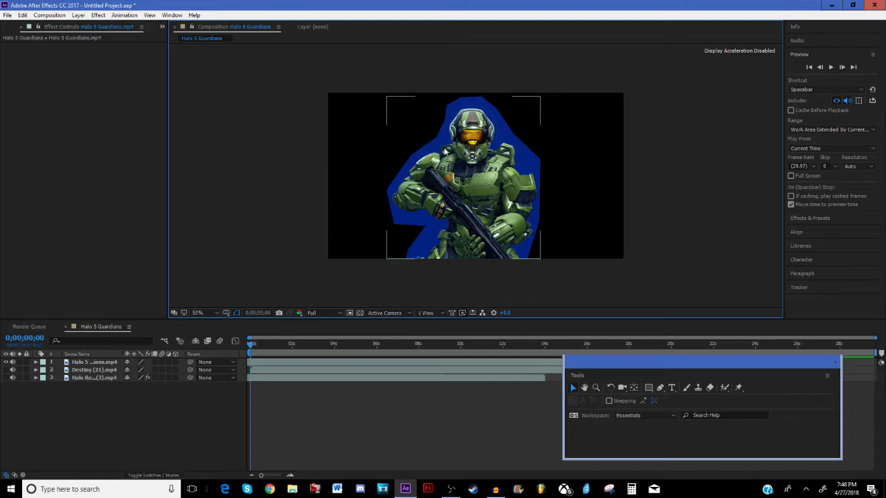
- Move the two mask points beside the soldier's neck and gun-side shoulder closer to the armour
left_click(104, 362)
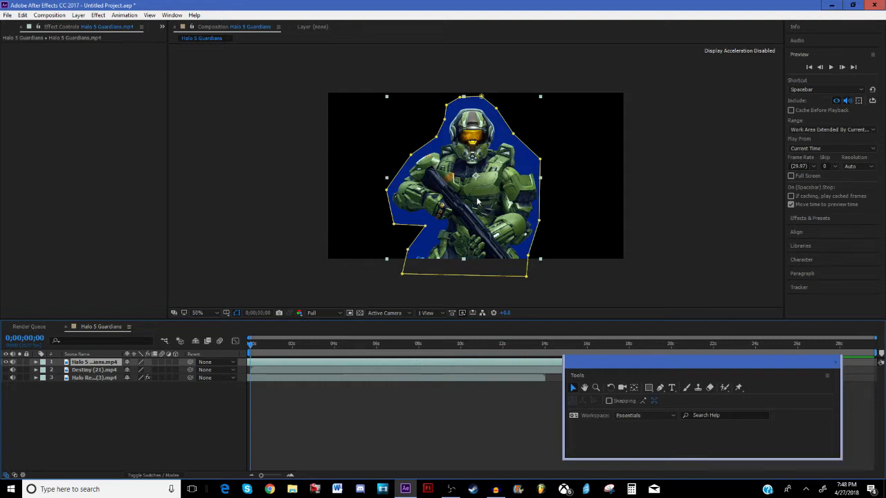
key("period")
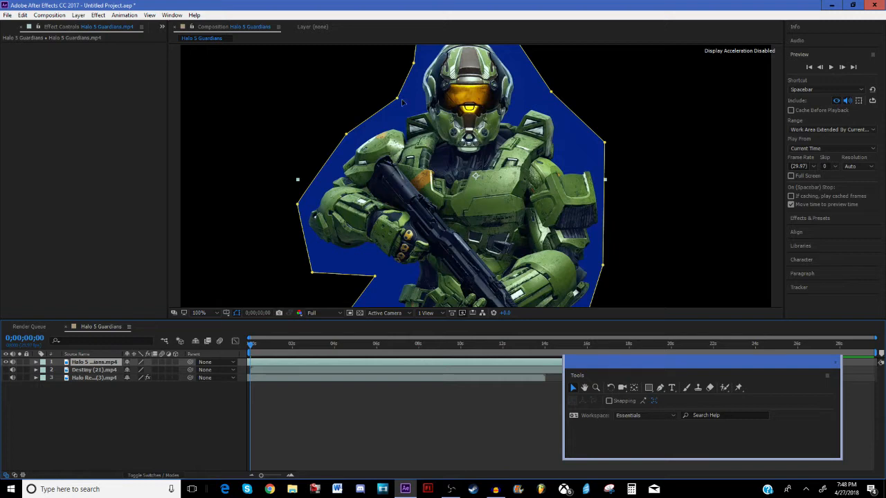
left_click_drag(397, 99, 418, 107)
left_click_drag(346, 134, 374, 126)
- Add mask points around the soldier's gun-side arm and pull those below the forearm in towards it
left_click(661, 388)
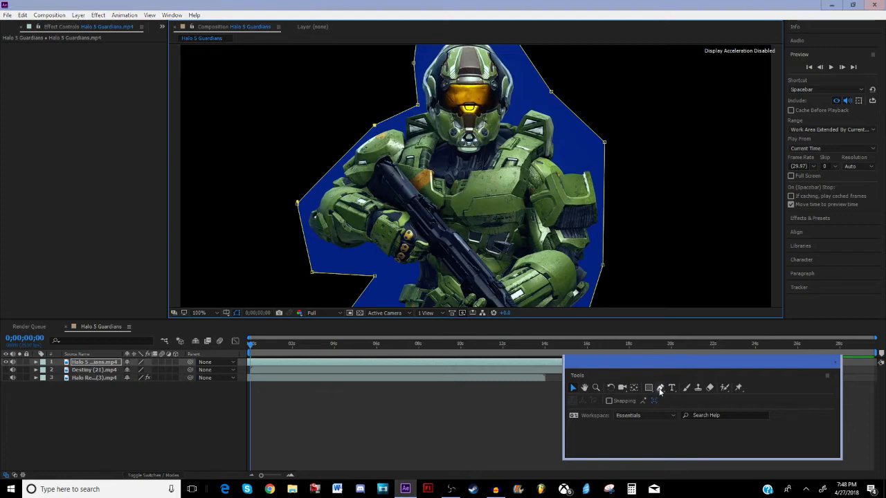
left_click(348, 150)
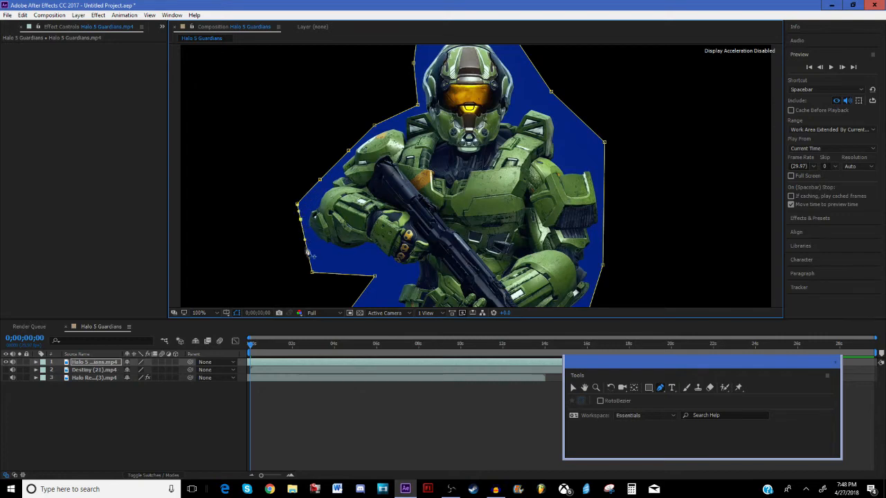
left_click(333, 274)
left_click(359, 276)
left_click_drag(359, 275, 364, 245)
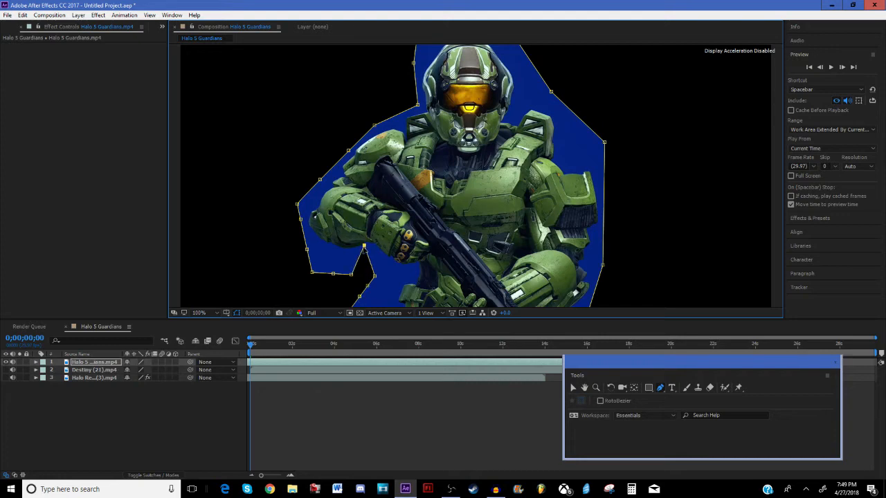
left_click_drag(351, 275, 351, 254)
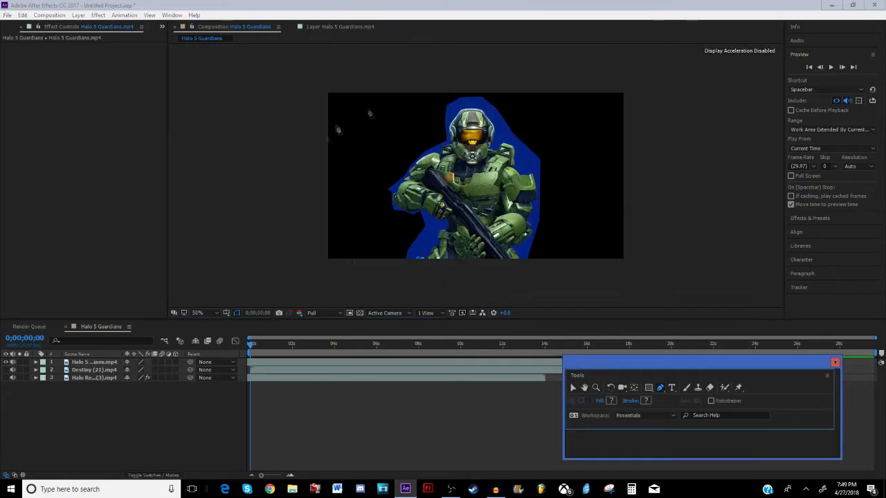
- Hide the Halo 5 Guardians layer, show the Destiny (21) layer and duplicate it
left_click(11, 362)
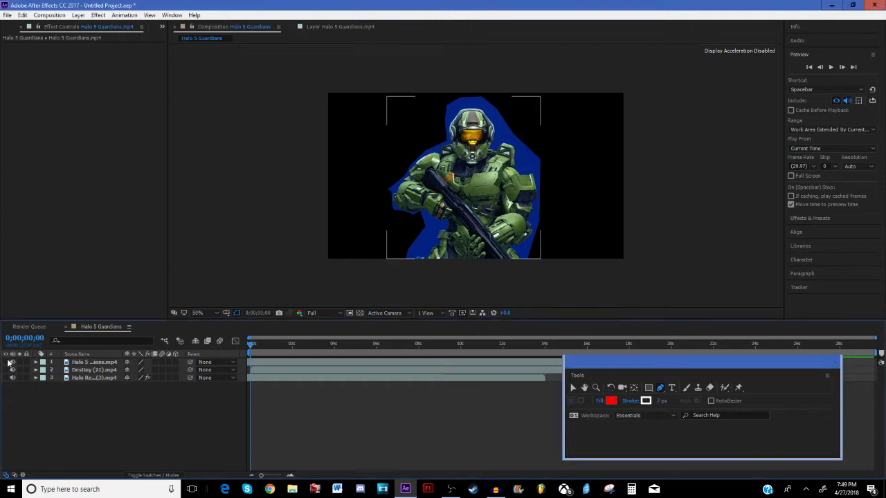
left_click(80, 374)
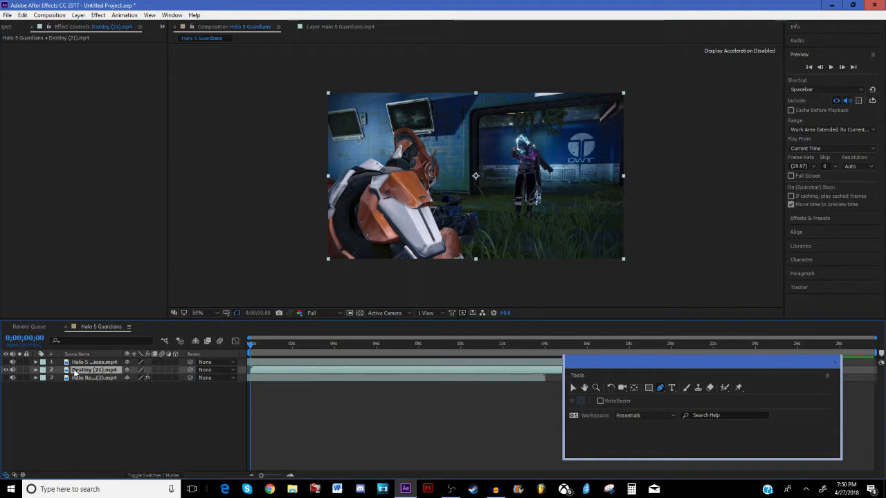
key("ctrl+d")
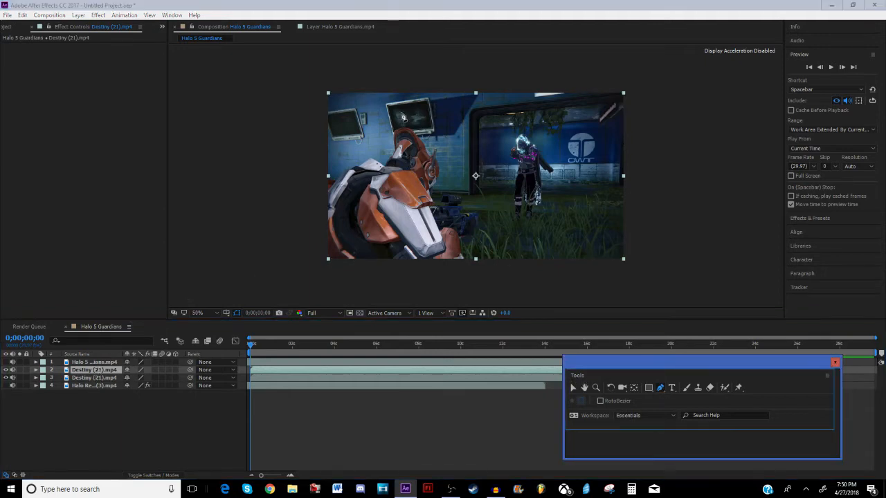
- Draw a closed Pen tool mask around the orange-and-white armoured foreground character on the upper Destiny (21) layer
left_click(410, 112)
left_click(464, 145)
left_click(481, 185)
left_click(491, 234)
left_click(468, 276)
left_click(341, 282)
left_click(256, 218)
left_click(315, 159)
left_click(344, 157)
left_click(392, 124)
left_click(409, 112)
left_click(573, 389)
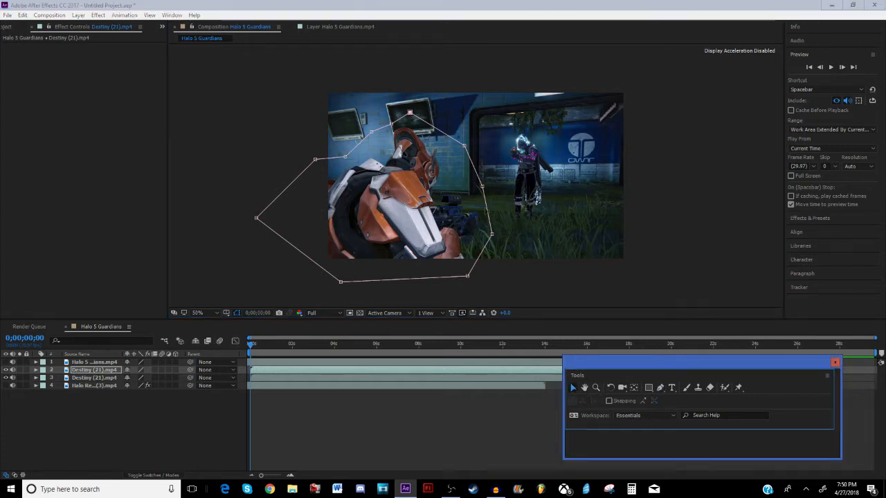
- Try the None, Subtract and Intersect modes on the foreground character's mask, ending on Add
left_click(37, 370)
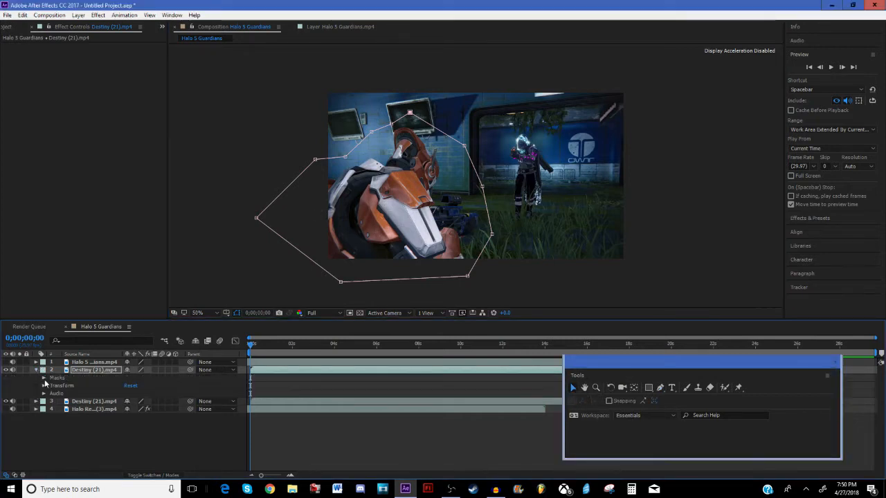
left_click(44, 379)
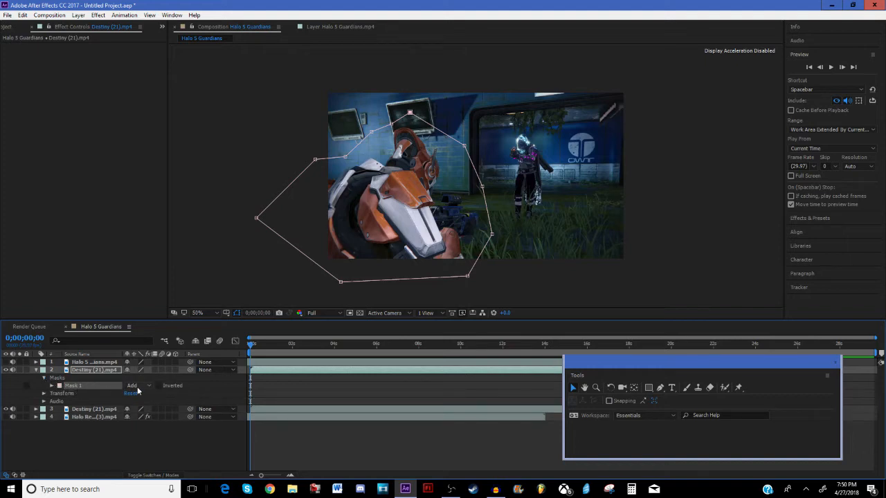
left_click(137, 387)
left_click(138, 394)
left_click(131, 389)
left_click(151, 418)
left_click(138, 389)
left_click(148, 428)
left_click(140, 387)
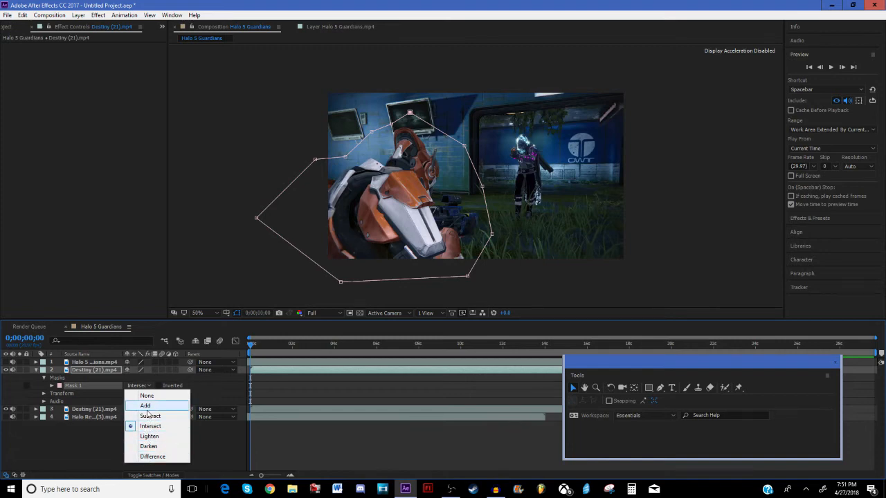
left_click(146, 405)
left_click(35, 371)
- Apply Camera Lens Blur to the unmasked lower Destiny (21) layer and check it behind the sharp masked character
left_click(91, 370)
right_click(90, 378)
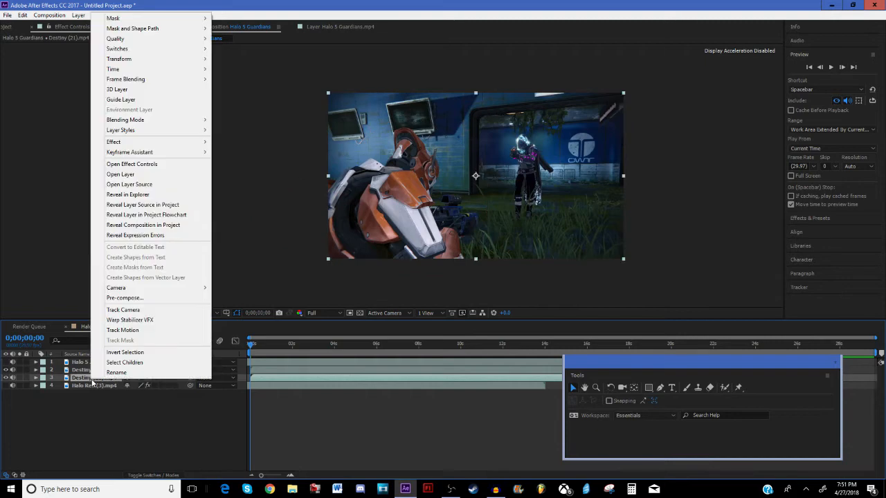
mouse_move(160, 143)
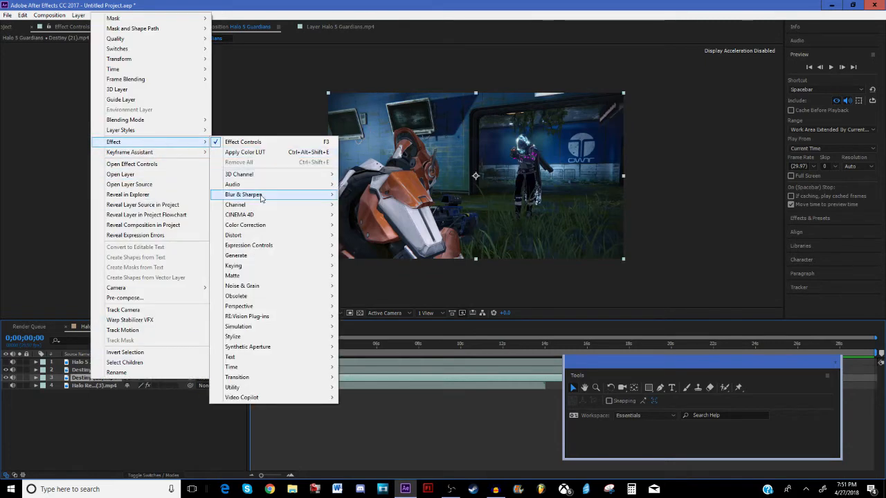
mouse_move(261, 198)
left_click(166, 214)
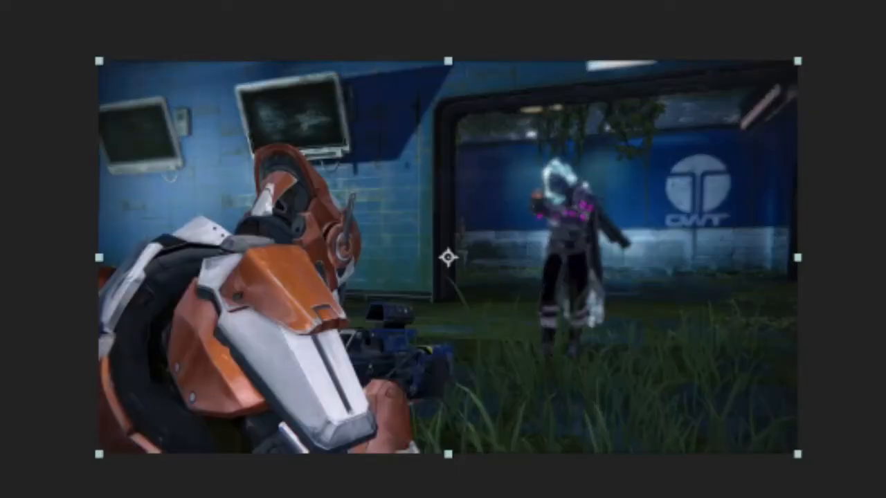
left_click(880, 274)
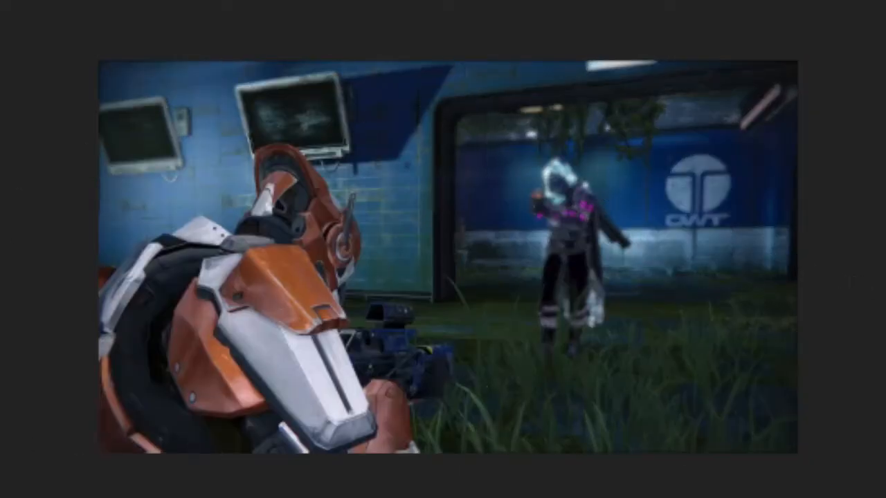
left_click(307, 450)
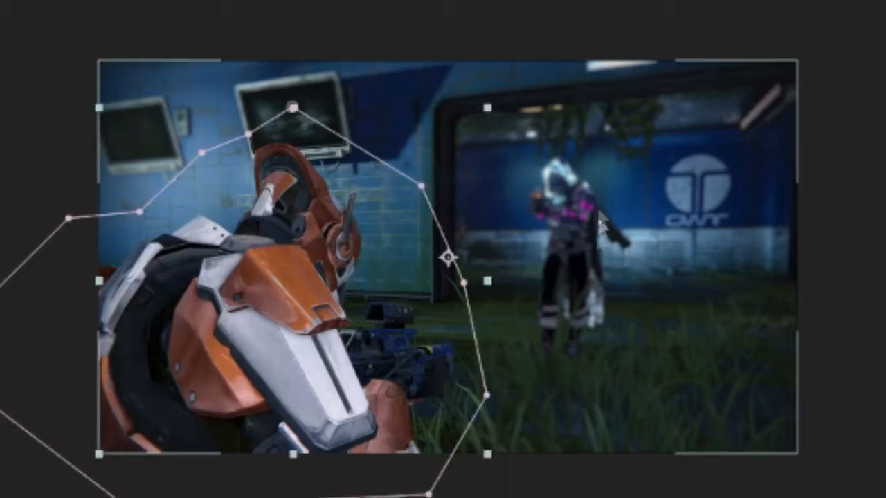
left_click(879, 276)
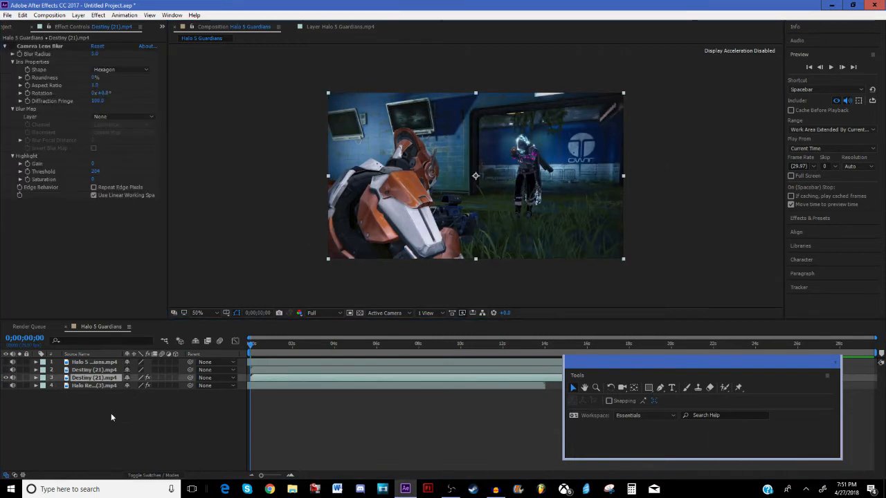
- Add a new full-frame rectangular mask to the blurred Destiny (21) layer
left_click(111, 413)
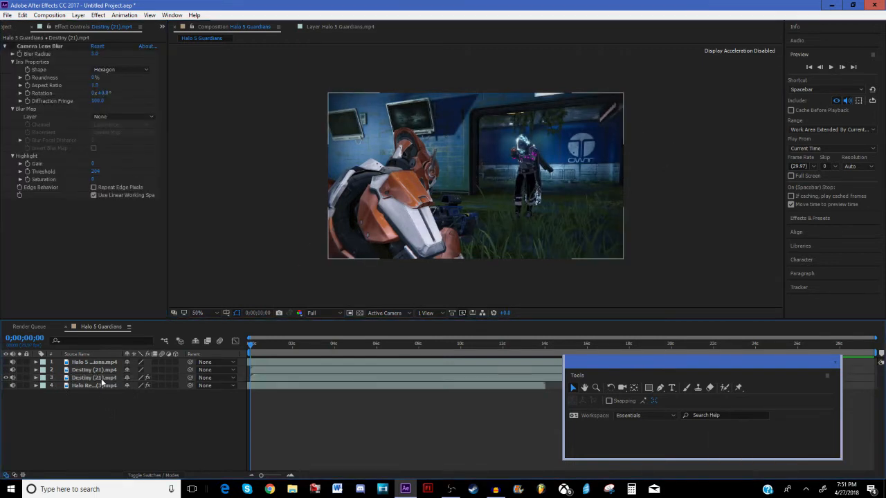
left_click(103, 379)
right_click(103, 380)
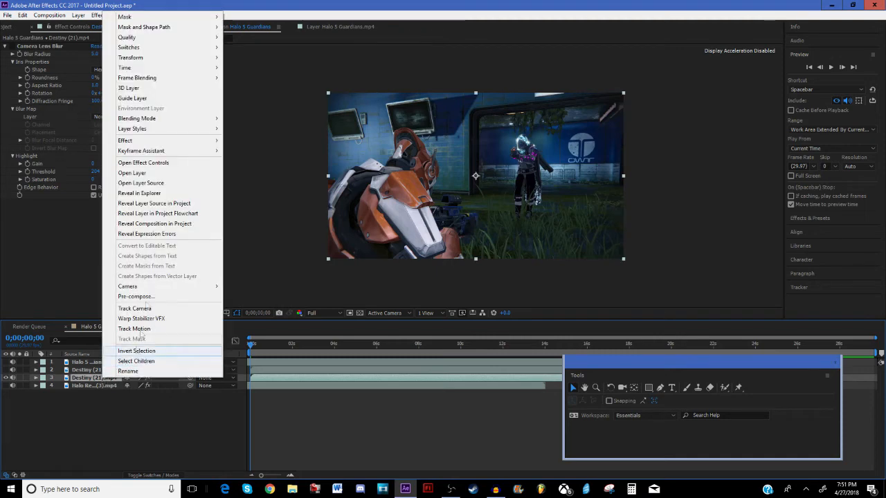
mouse_move(166, 18)
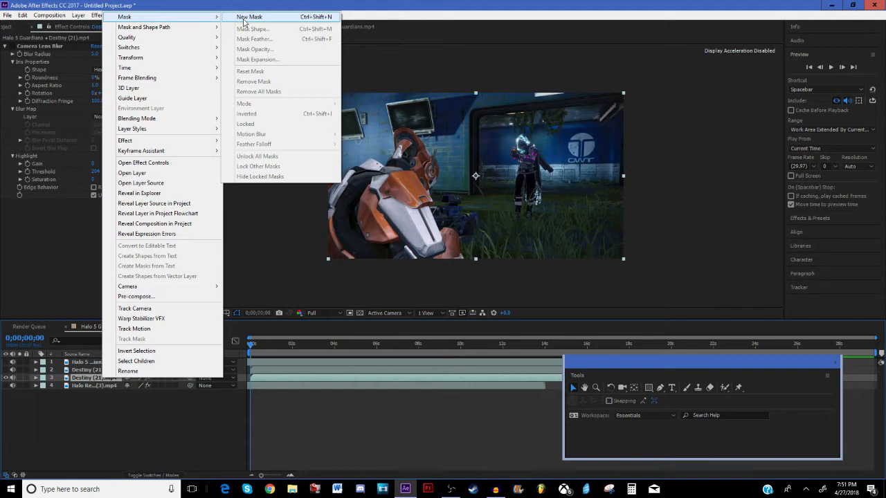
left_click(246, 17)
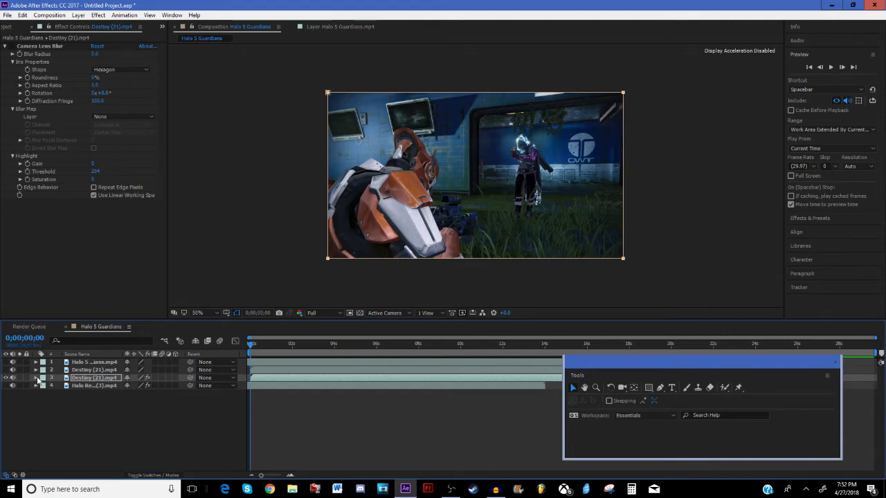
- Move the rectangular mask's bottom edge up and top edge down, leaving a wide letterbox band of the Destiny footage
left_click(280, 209)
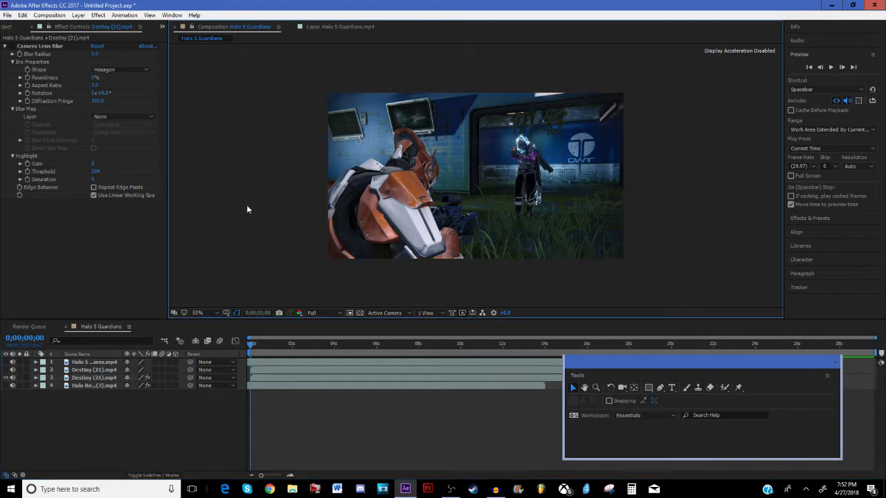
left_click(101, 379)
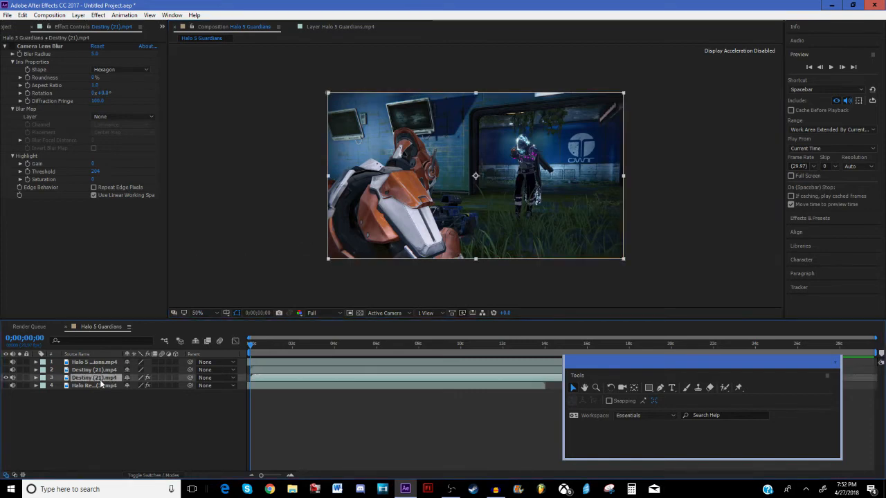
left_click(284, 274)
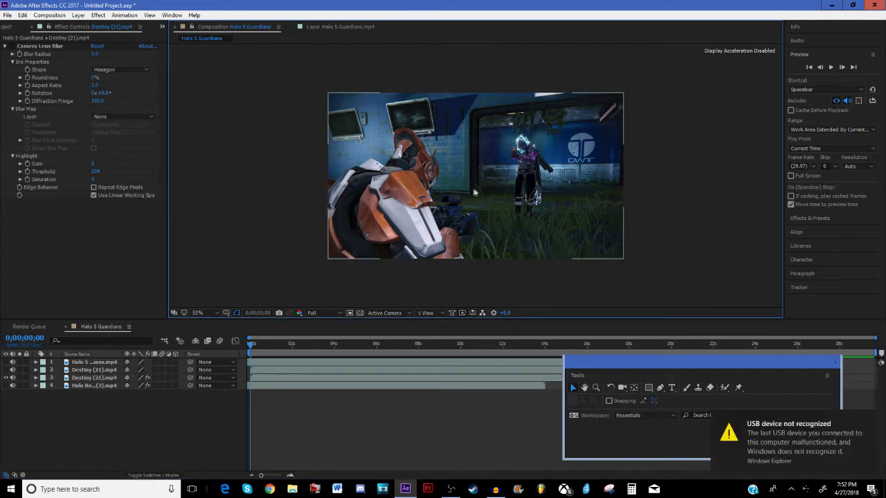
left_click(97, 378)
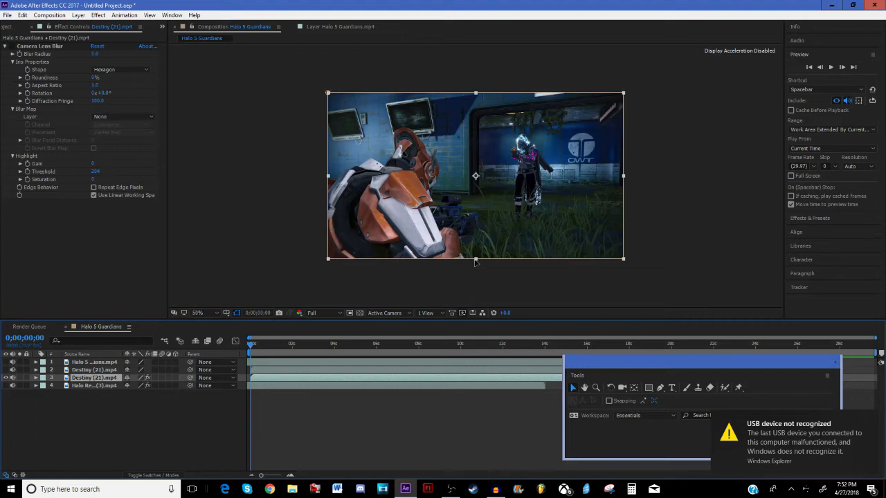
left_click_drag(476, 260, 475, 214)
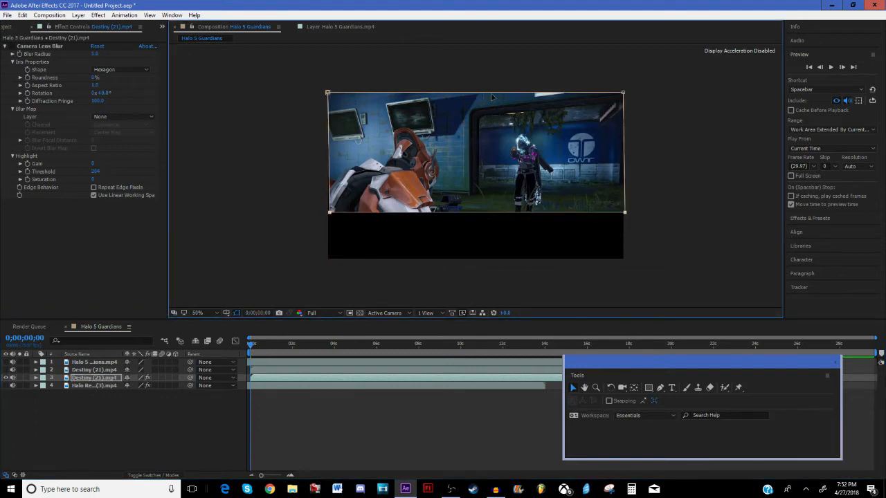
left_click_drag(493, 94, 492, 135)
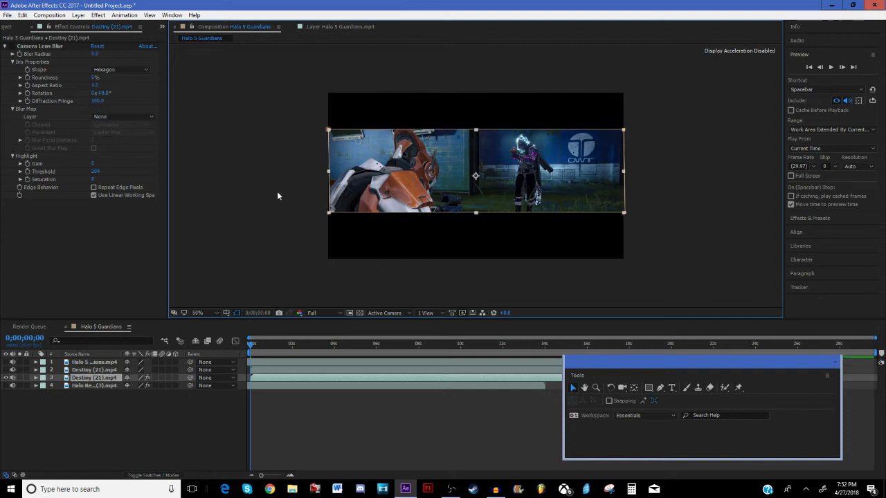
- Reset the shape of the lower Destiny (21) layer's Mask 1 from rectangle to Ellipse
left_click(36, 378)
left_click(43, 386)
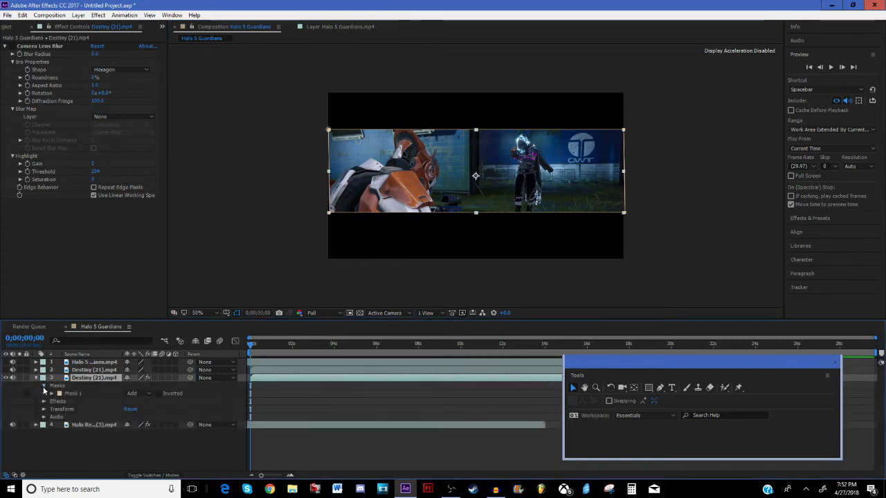
left_click(52, 394)
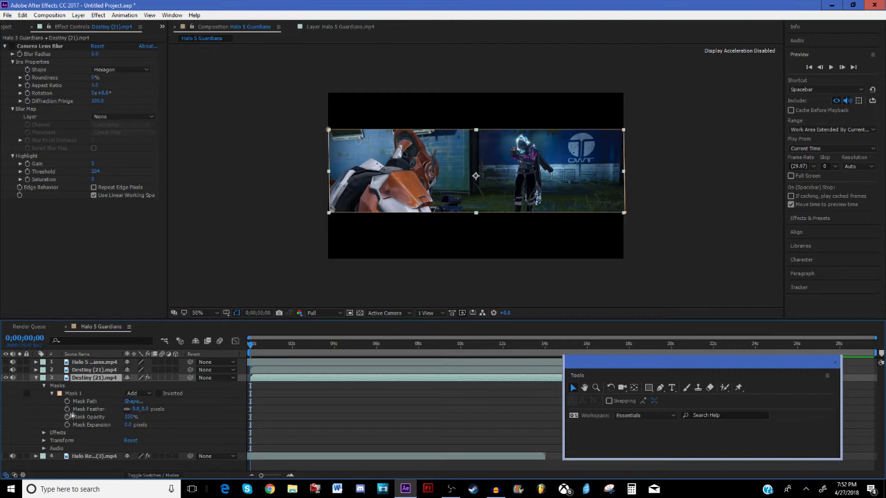
left_click(132, 404)
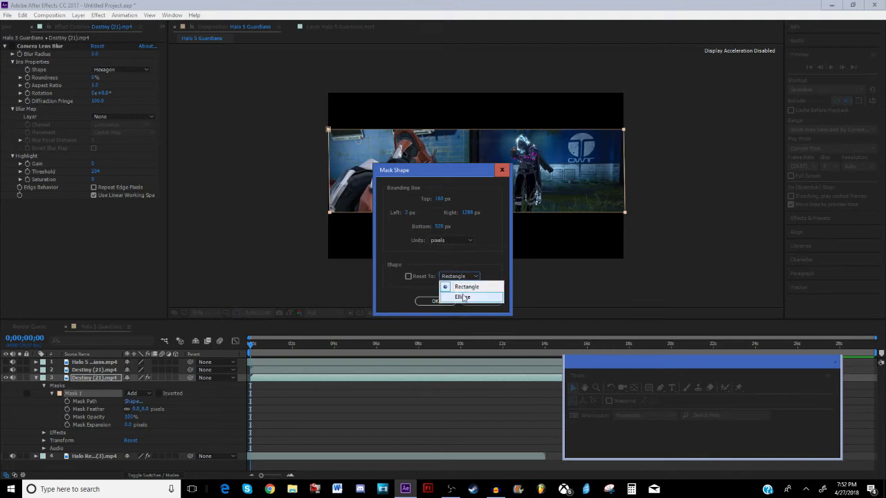
left_click(462, 297)
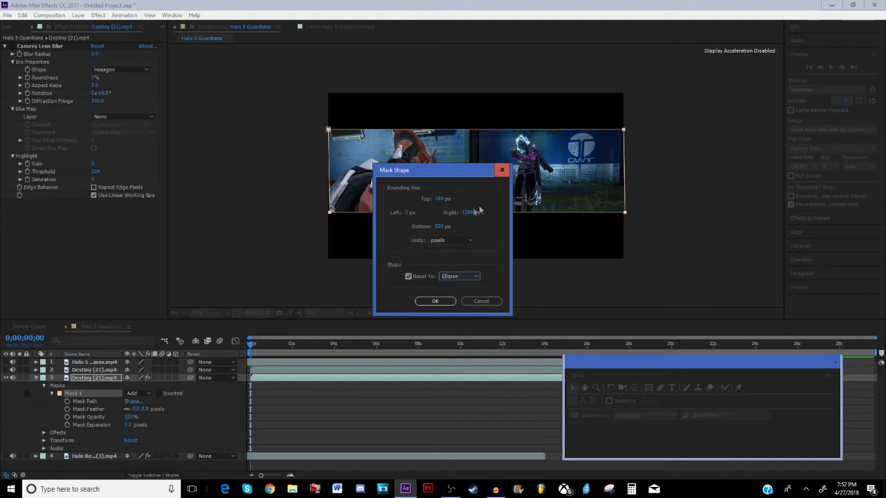
left_click(435, 302)
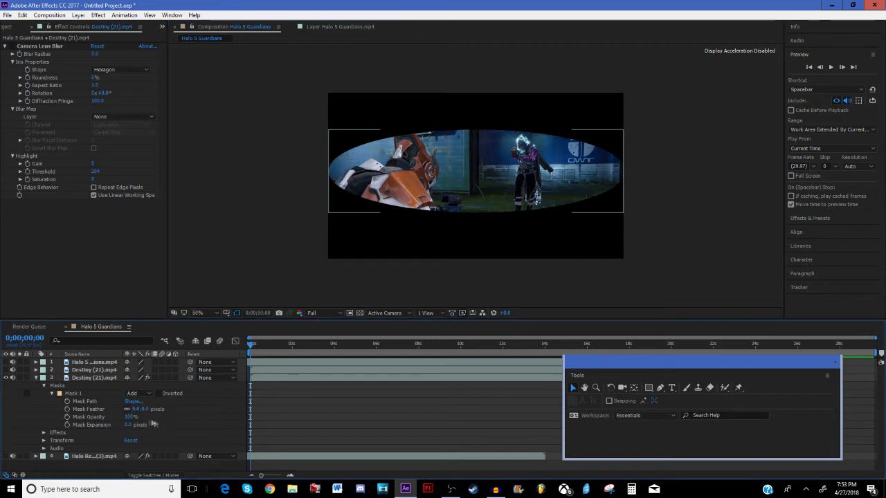
- Feather the elliptical mask by about 207 pixels and shift the Destiny layer slightly right and down in the frame
left_click_drag(136, 409, 232, 408)
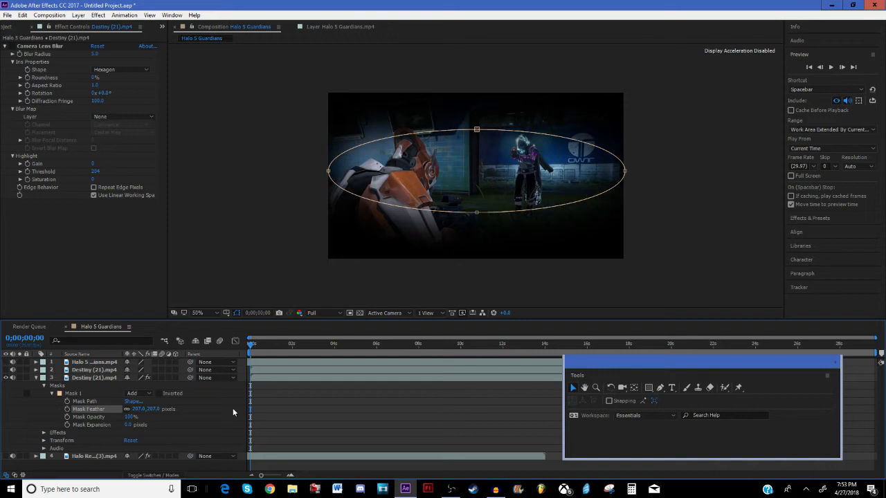
left_click(275, 222)
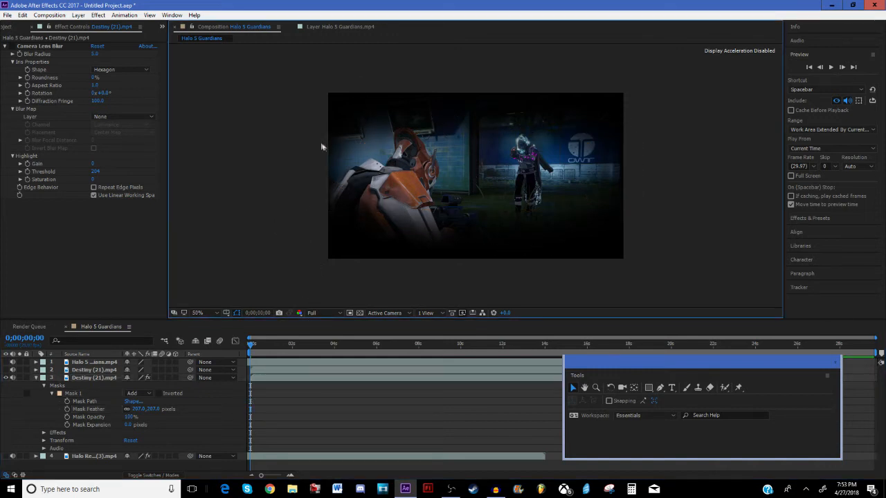
left_click(416, 201)
left_click_drag(416, 200, 367, 215)
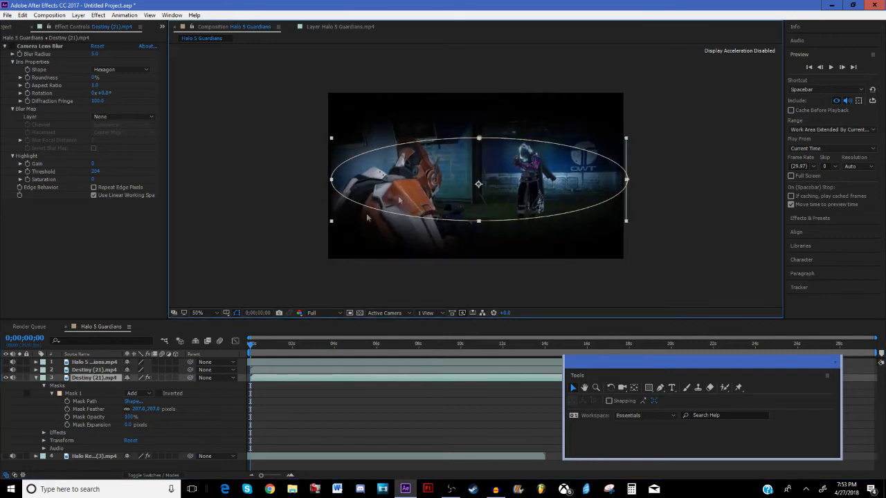
- Reshape the feathered elliptical mask with the Pen tool, shifting it up and left, lowering its bottom point and raising its top point
left_click(659, 388)
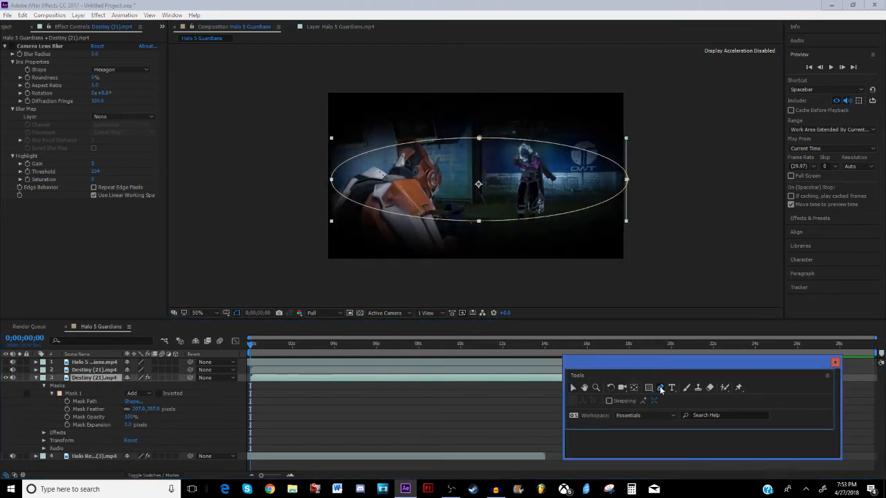
left_click(73, 393)
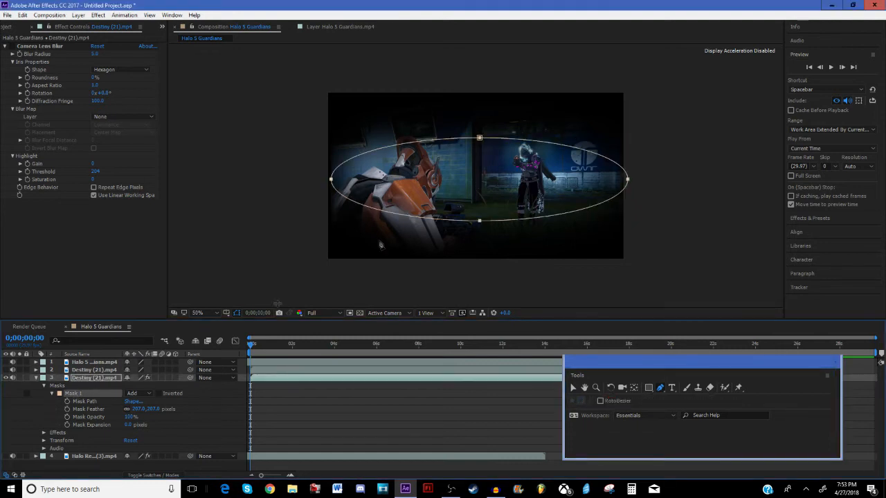
mouse_move(479, 138)
left_mouse_down()
mouse_move(474, 95)
mouse_move(472, 133)
left_mouse_up()
left_click_drag(473, 216, 473, 214)
left_click(90, 380)
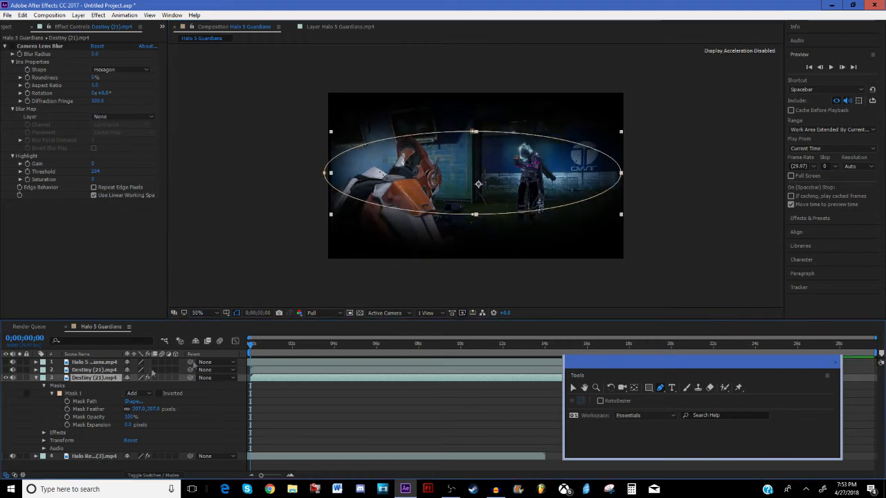
left_click_drag(473, 216, 471, 233)
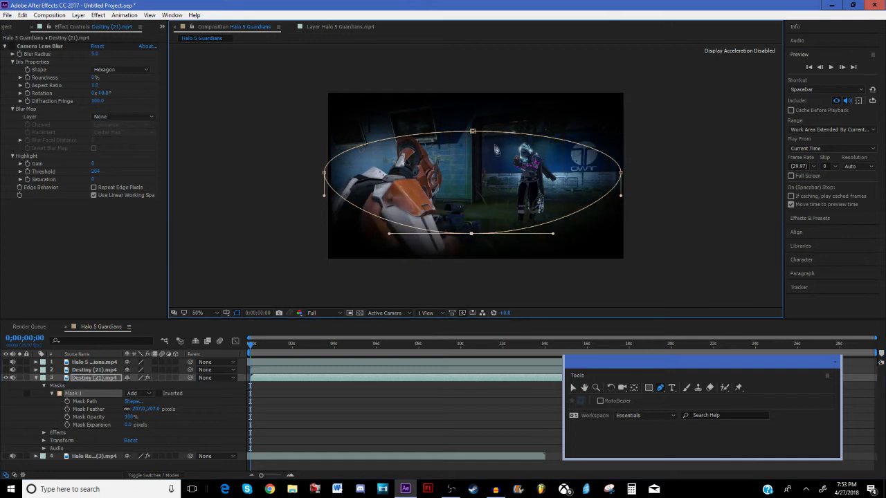
left_click_drag(473, 131, 473, 126)
left_click_drag(476, 112, 477, 109)
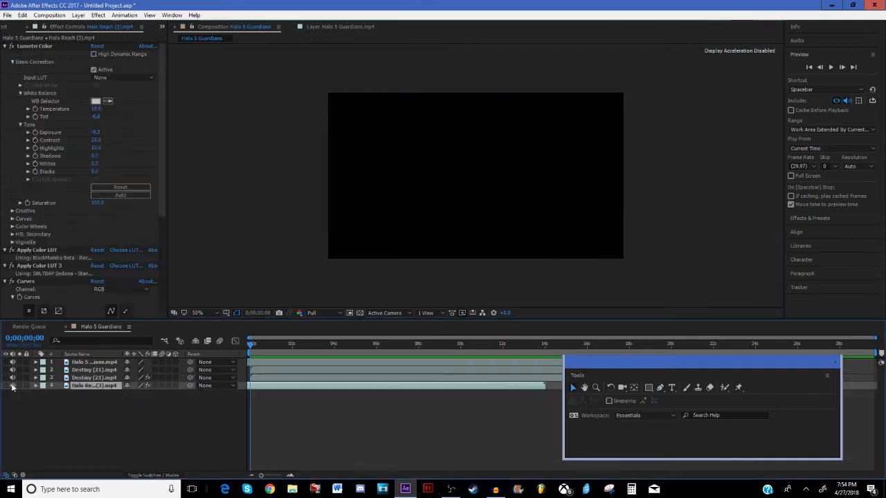
- Make the Halo Reach (3) layer visible and duplicate it
left_click(5, 386)
left_click(261, 236)
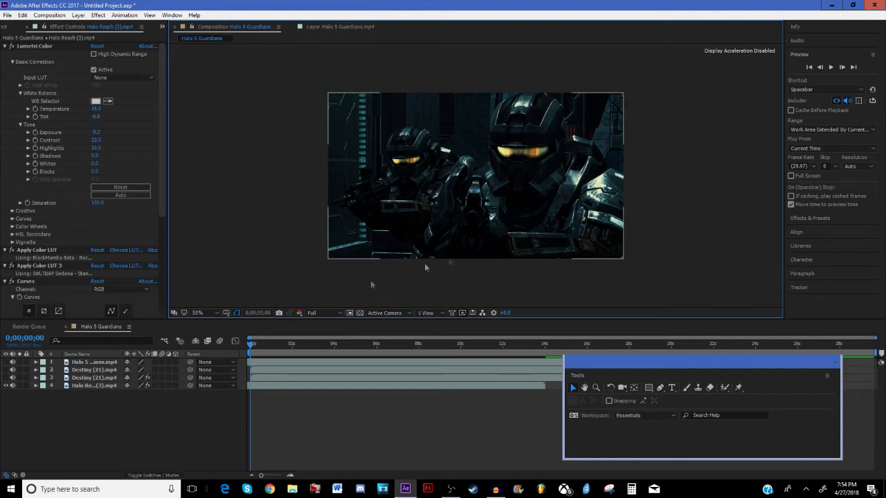
left_click(83, 386)
left_click(22, 14)
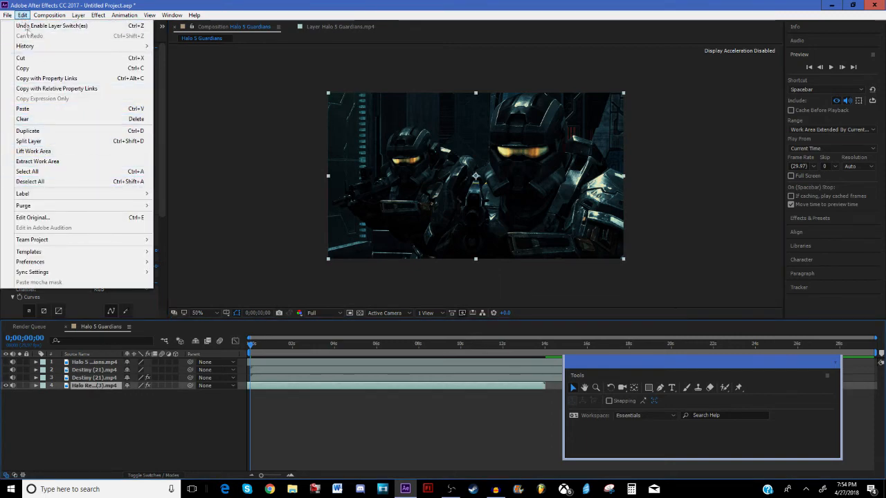
left_click(28, 131)
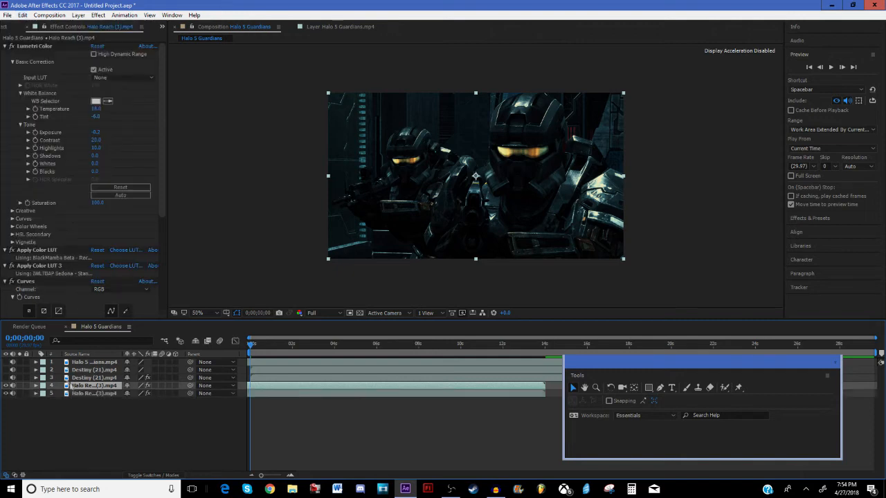
left_click(85, 416)
- Draw a closed Pen tool mask with a curved lower edge over the upper part of the frame on the upper Halo Reach (3) copy
left_click(89, 387)
left_click(660, 388)
left_click(284, 144)
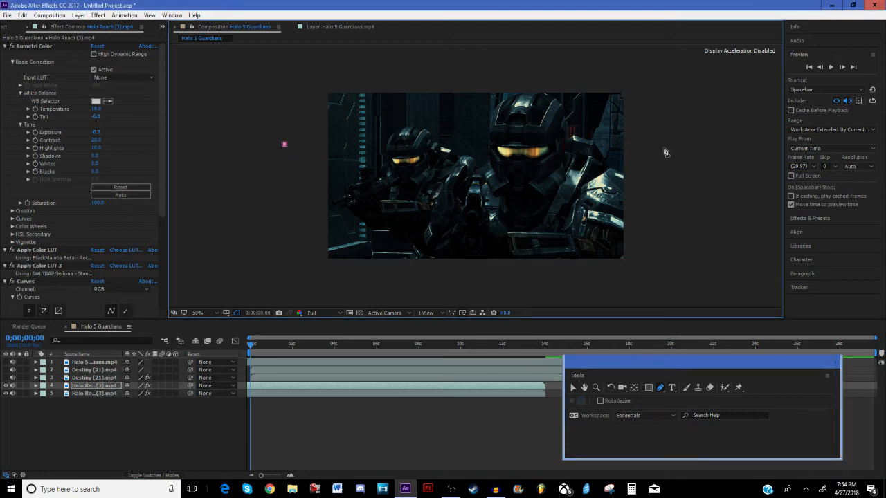
left_click_drag(666, 146, 819, 213)
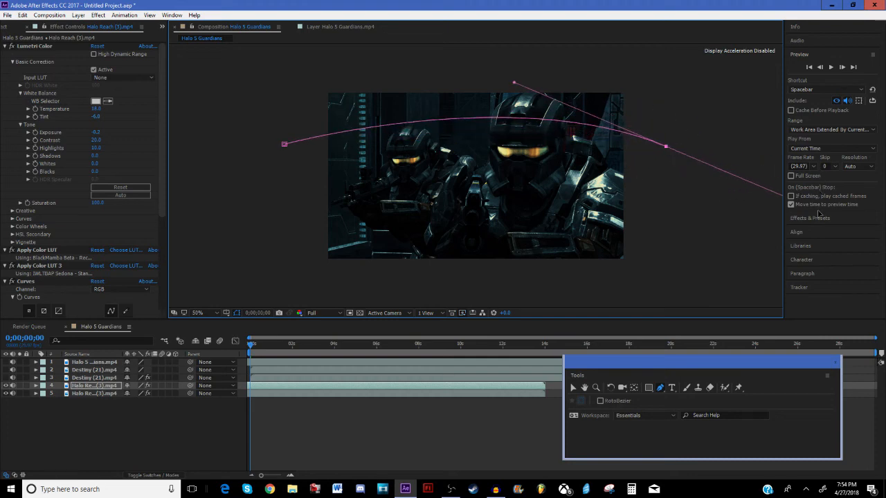
key("comma")
left_click(679, 122)
left_click(518, 73)
left_click(380, 74)
left_click(305, 102)
left_click(380, 161)
key("period")
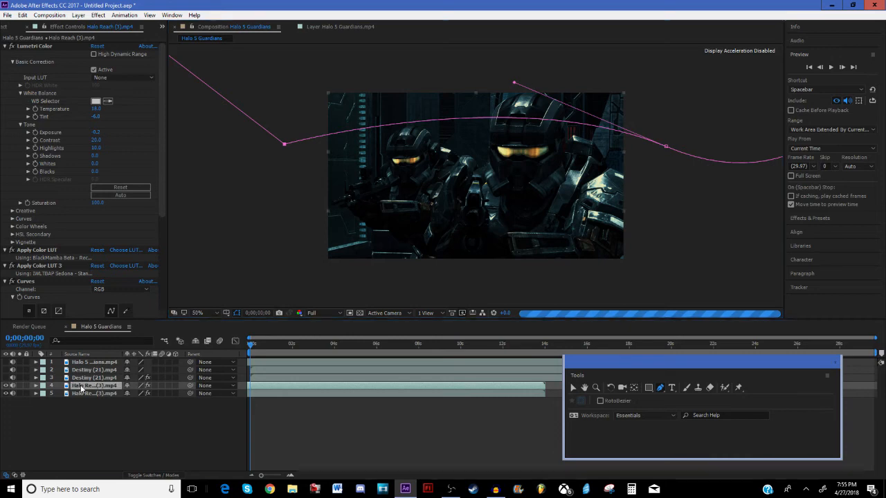
- Pull the existing RGB Curves point of the masked Halo Reach copy above the diagonal to brighten it
right_click(81, 389)
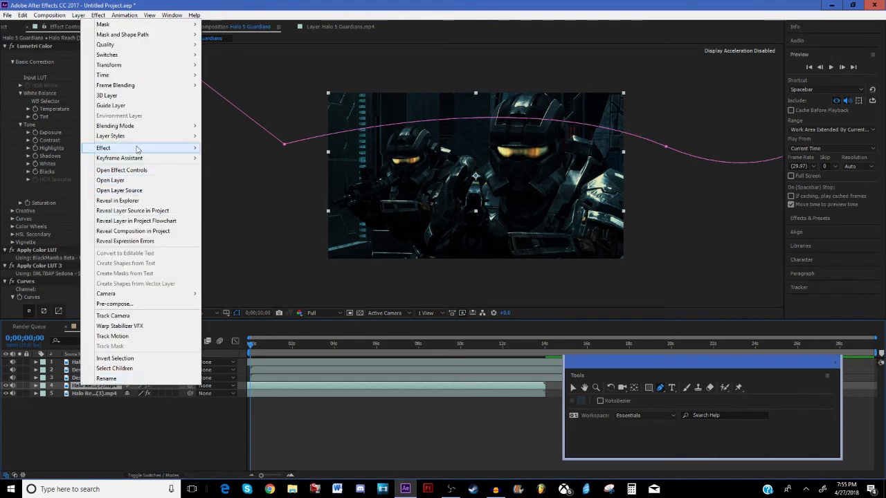
mouse_move(139, 150)
mouse_move(244, 232)
left_click(164, 301)
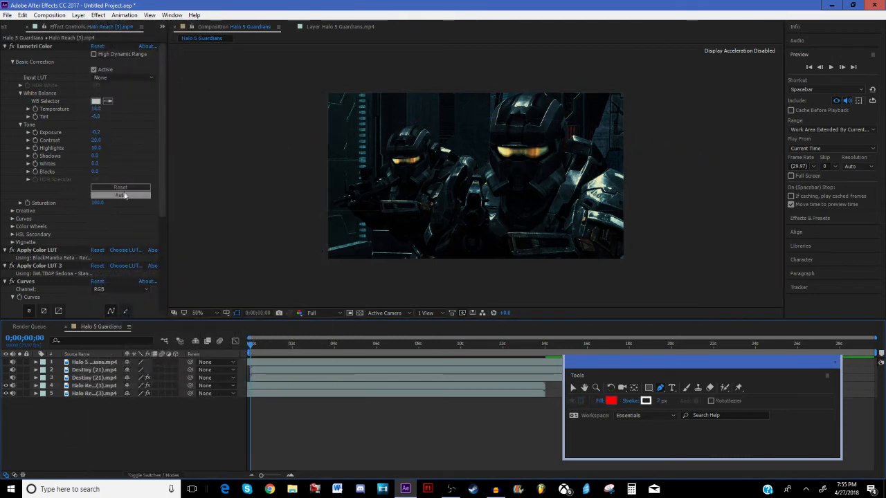
scroll(161, 196, "down", 5)
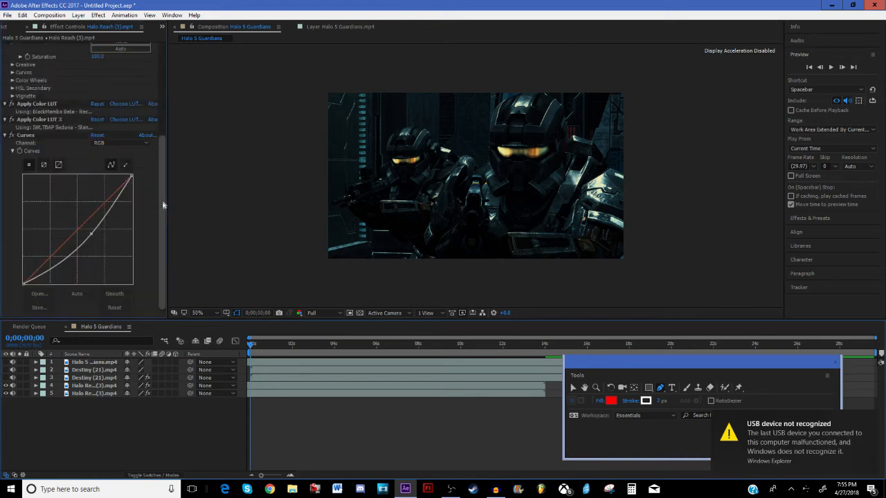
left_click_drag(92, 234, 77, 211)
- Apply the Stylize Glow effect to the masked Halo Reach copy and ease its RGB curve closer to the diagonal
left_click(94, 384)
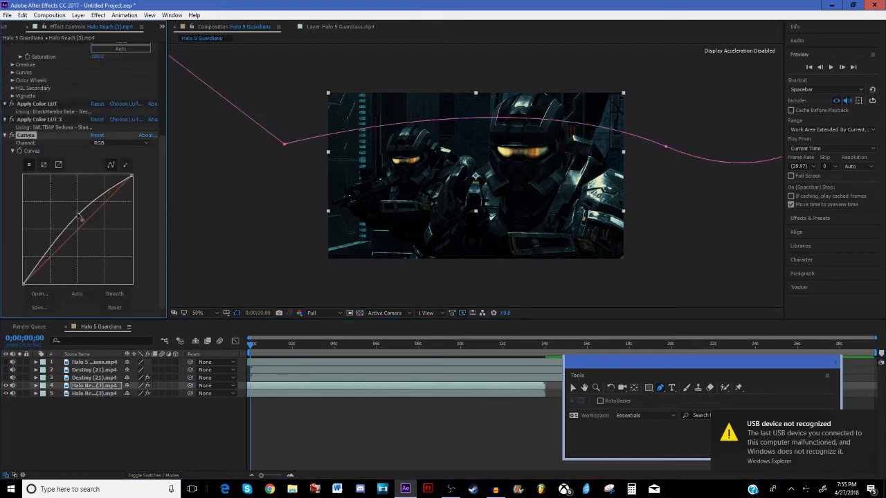
right_click(94, 384)
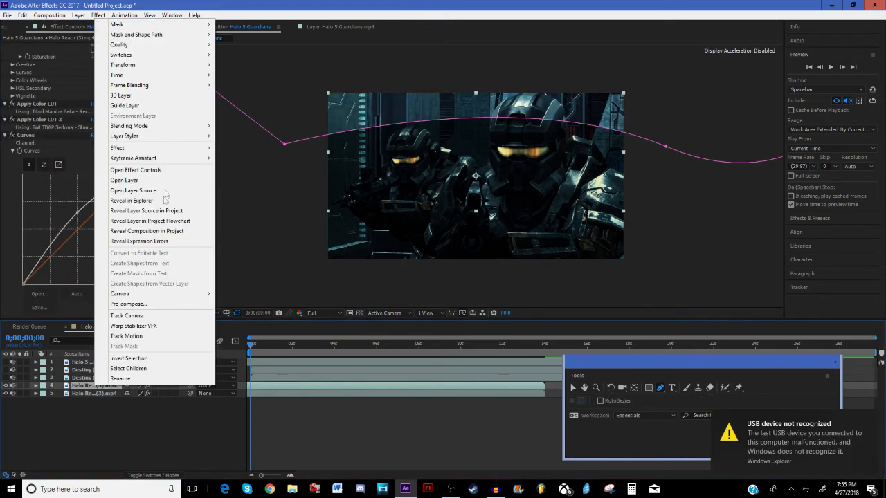
mouse_move(181, 149)
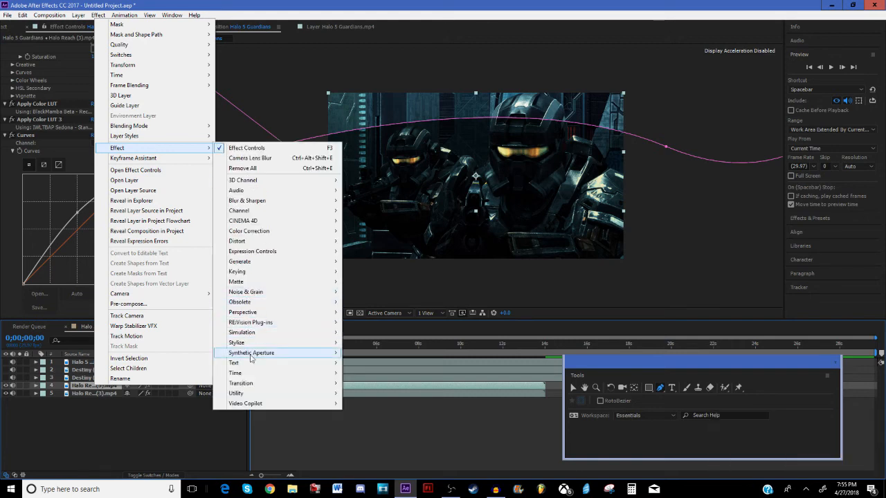
mouse_move(245, 344)
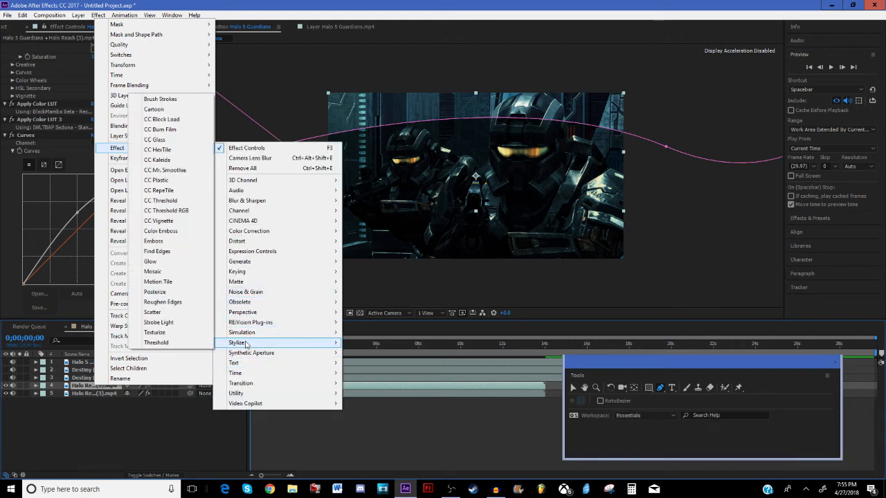
left_click(158, 261)
key("v")
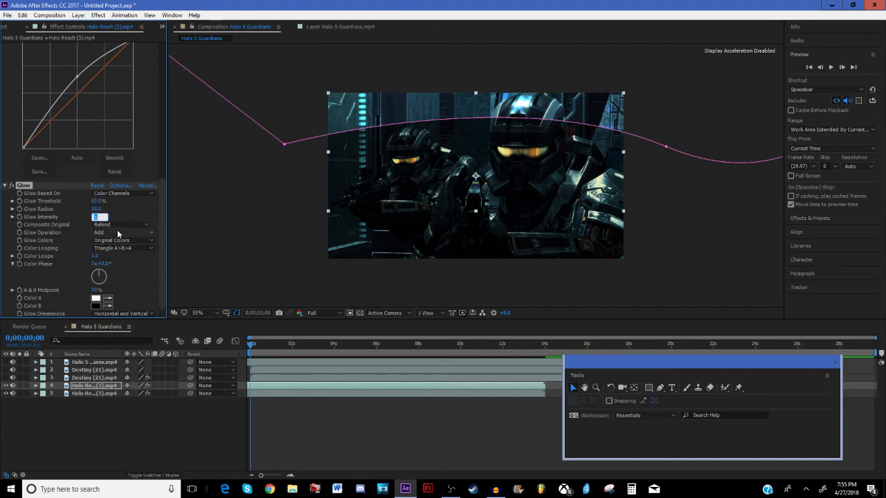
left_click_drag(77, 75, 86, 80)
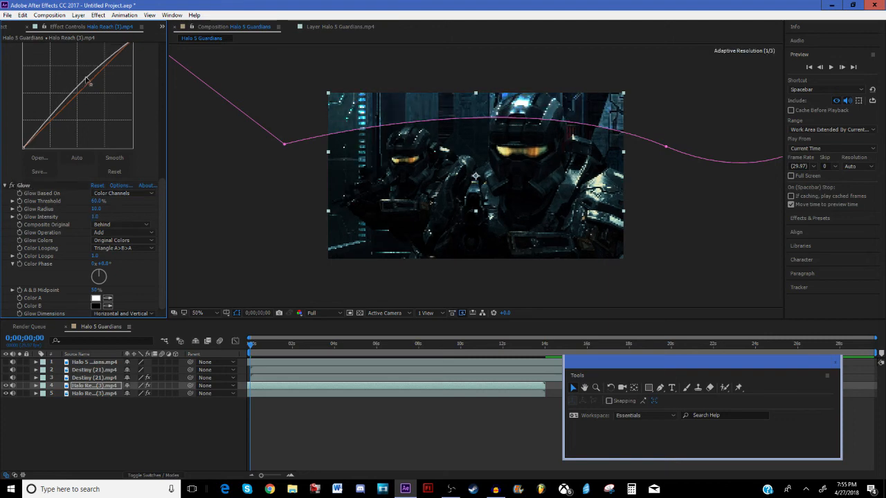
- Feather the Halo Reach copy's Mask 1 by about 192 pixels
left_click(36, 385)
left_click(44, 394)
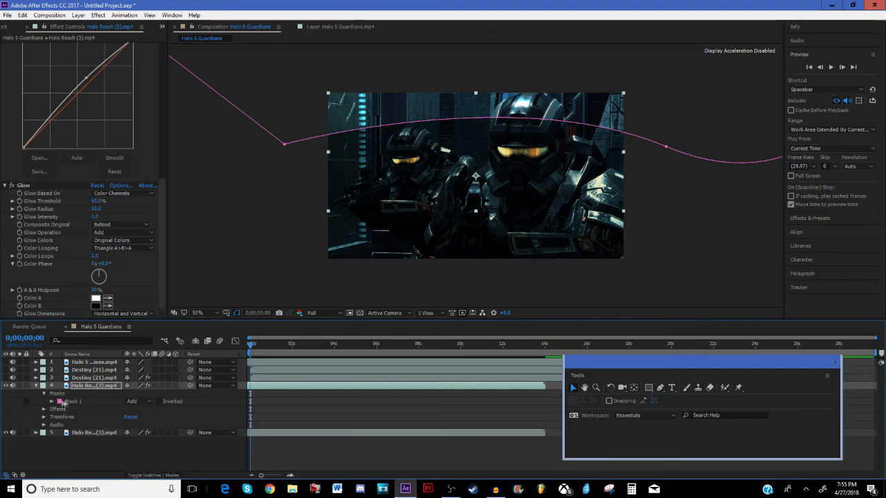
left_click(52, 401)
left_click_drag(135, 417, 222, 416)
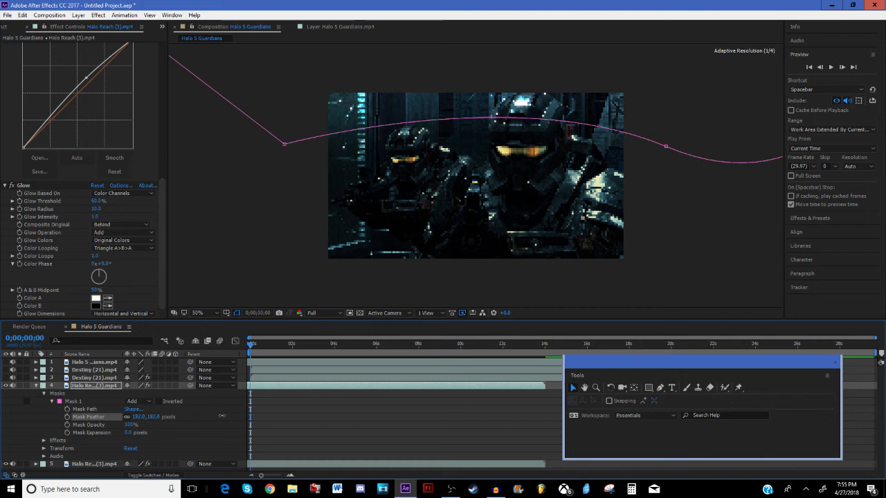
left_click(36, 386)
left_click(716, 210)
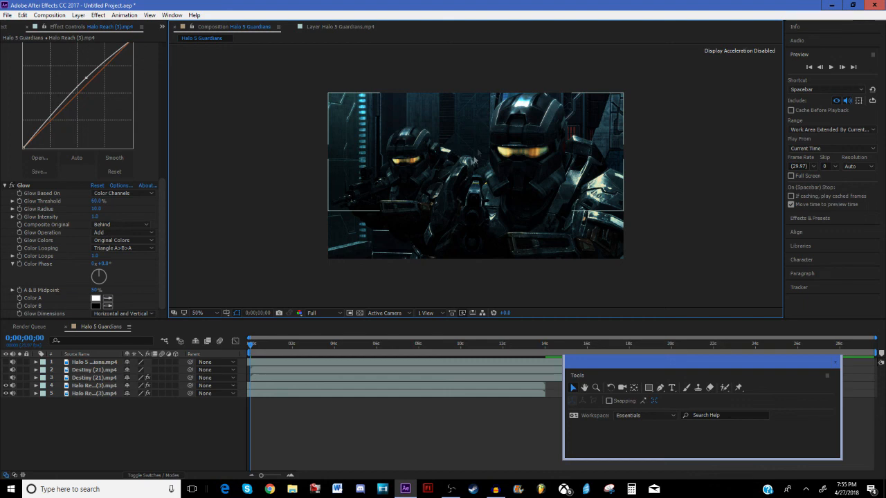
- Move both end points of the mask's curved lower edge down so the brightened area covers more of the frame
left_click(89, 386)
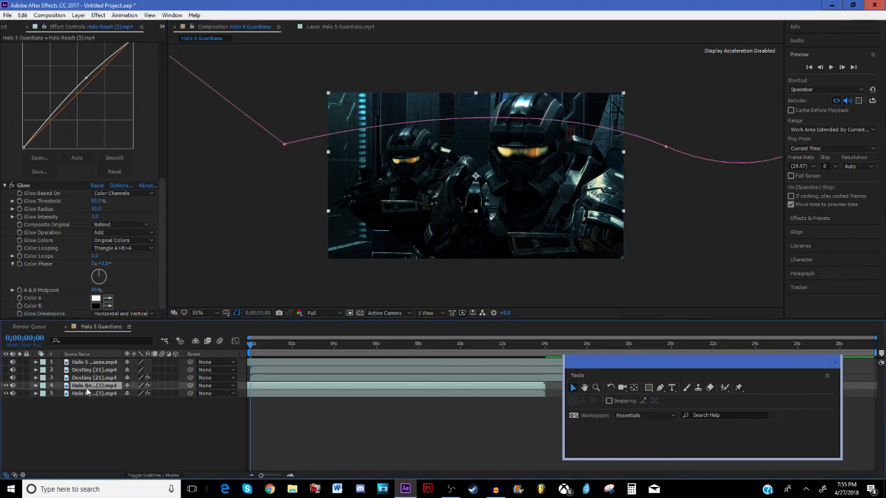
left_click_drag(284, 144, 272, 215)
left_click_drag(666, 147, 677, 187)
scroll(692, 169, "down", 2)
left_click(663, 225)
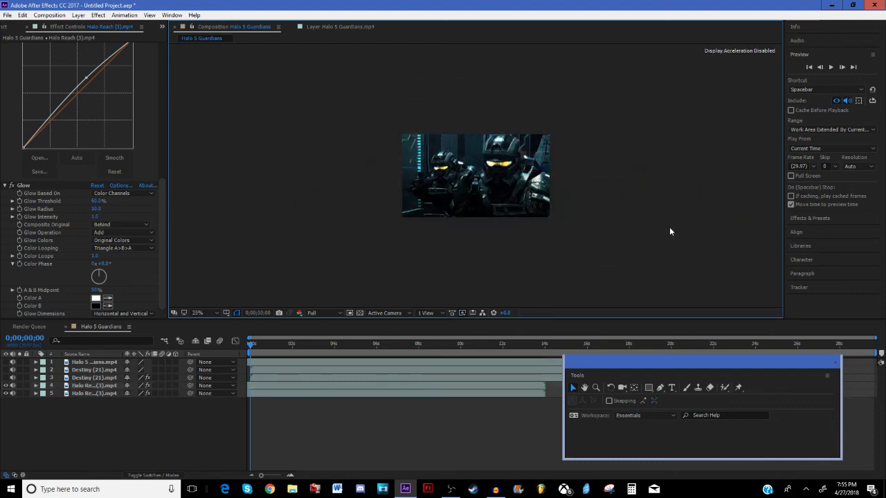
scroll(665, 211, "up", 2)
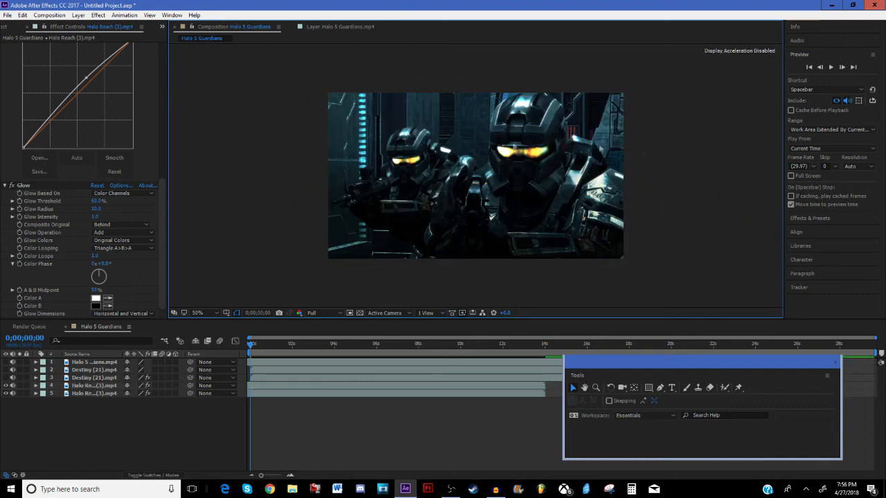
- Compare the Halo Reach footage with and without the glowing masked copy by toggling that layer's visibility, ending with it hidden
left_click(7, 386)
left_click(8, 388)
left_click(7, 387)
left_click(8, 388)
left_click(7, 388)
left_click(7, 388)
left_click(7, 388)
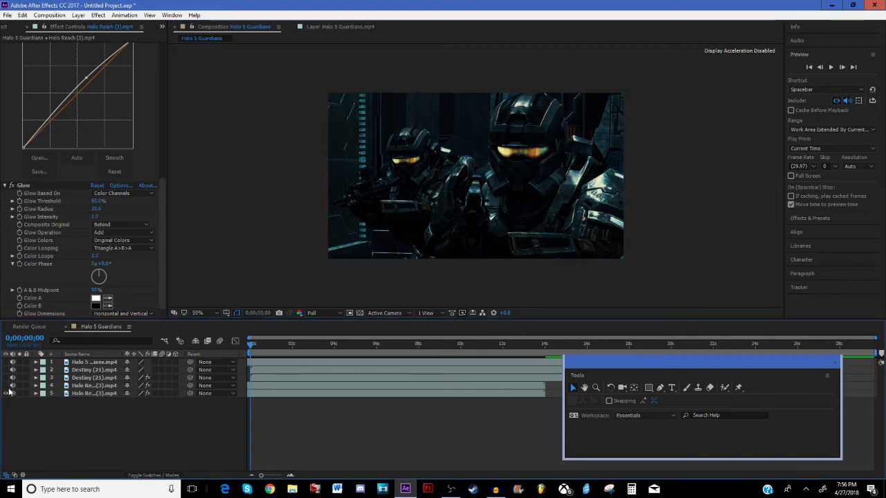
- Make the Halo 5 Guardians layer, both Destiny (21) layers and the masked Halo Reach copy visible together
left_click(7, 363)
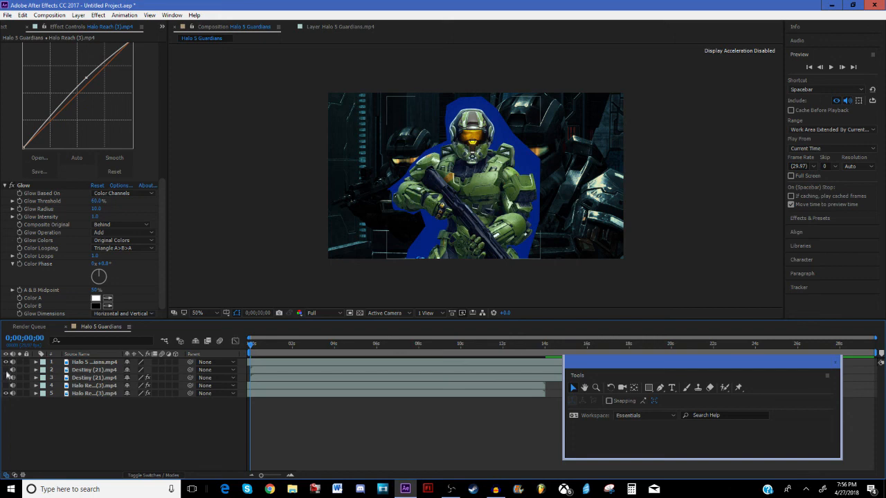
left_click(7, 371)
left_click(8, 387)
left_click(8, 387)
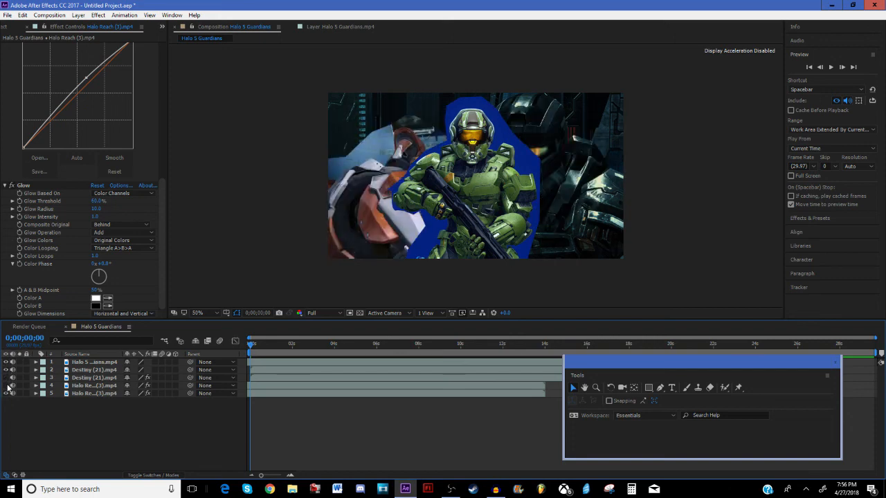
left_click(8, 379)
left_click(7, 386)
left_click(672, 210)
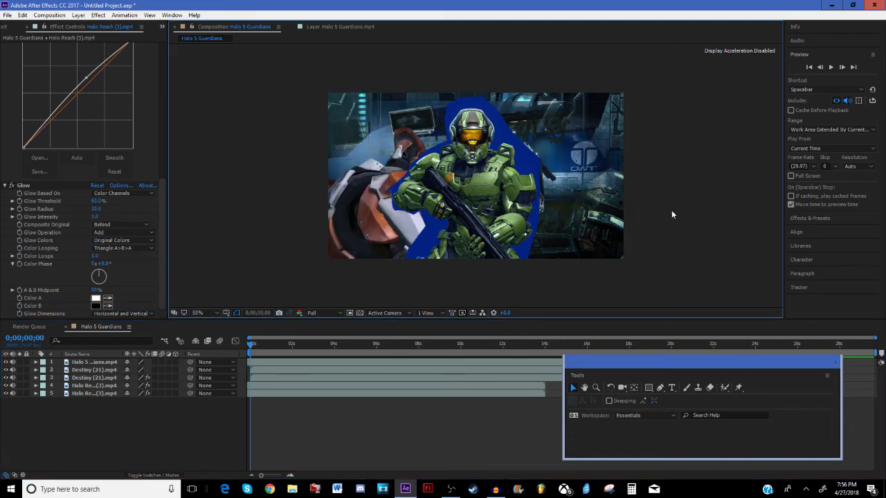
key("/")
key("comma")
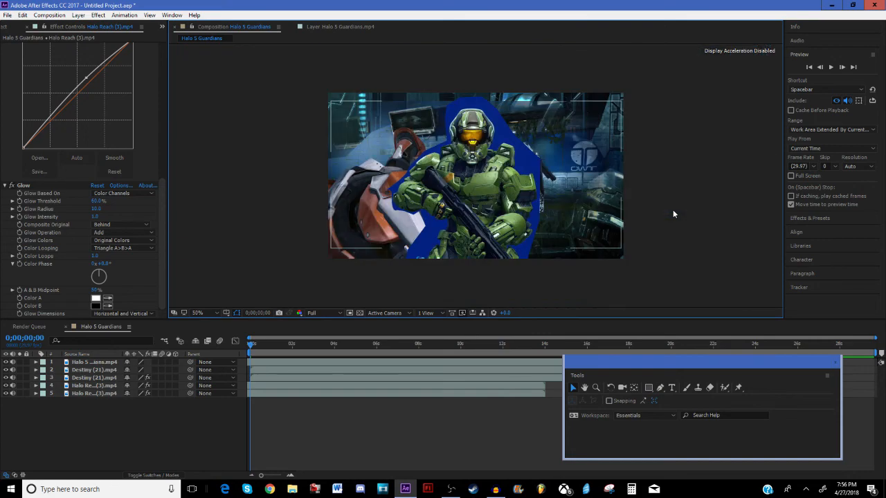